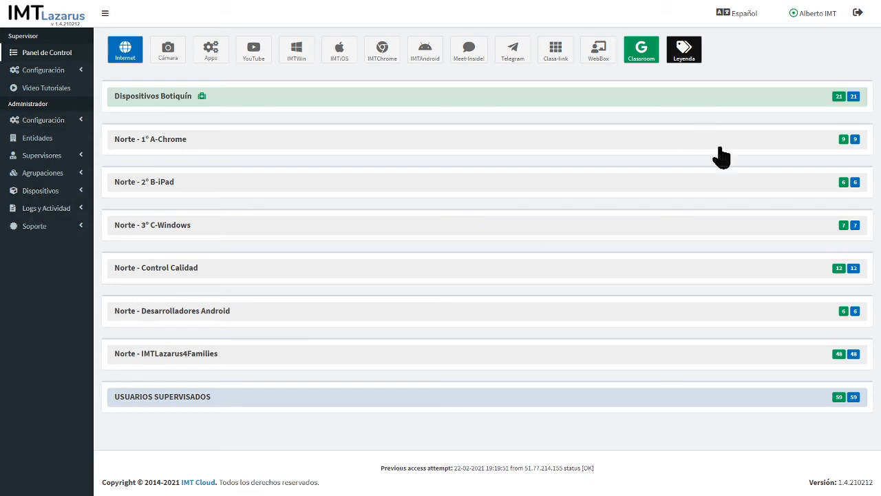
# Switch the interface language to English and open Devices > List Devices.
pyautogui.click(745, 15)
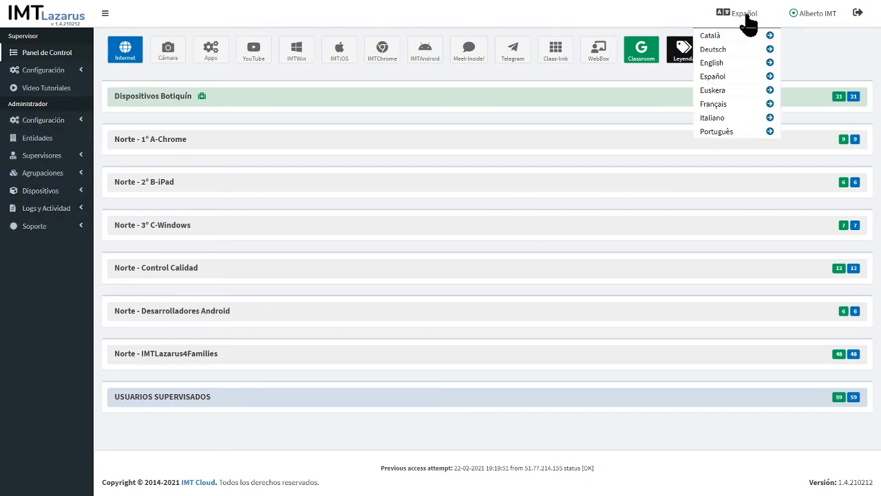
pyautogui.click(713, 64)
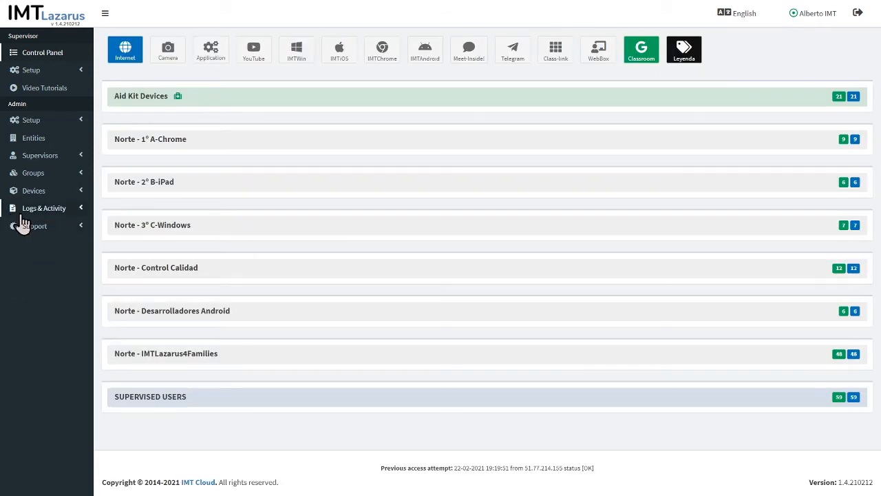
pyautogui.click(35, 193)
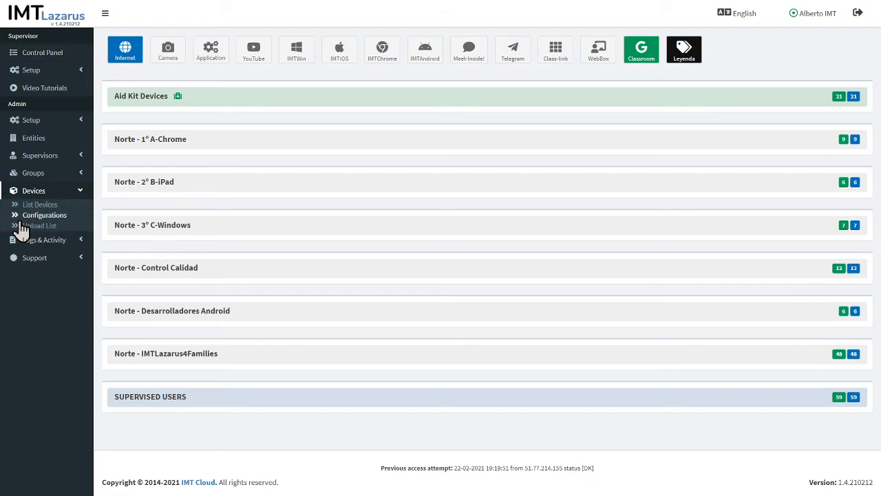
pyautogui.click(48, 208)
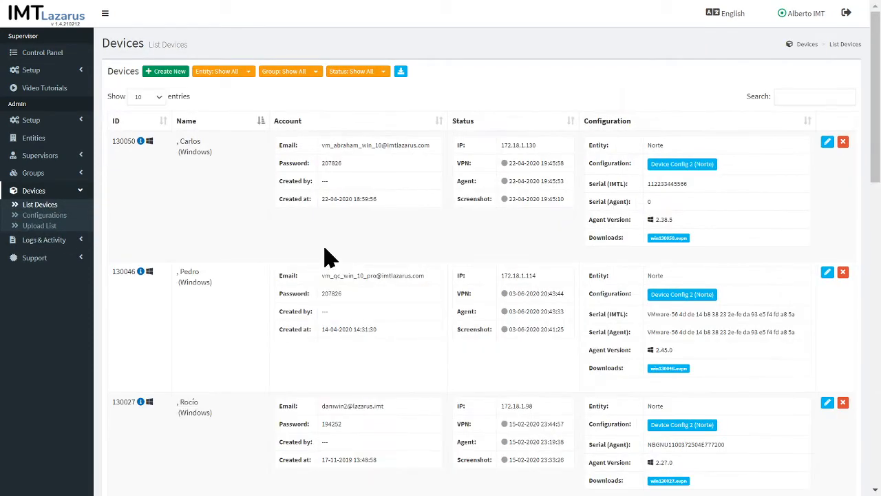
# Show 25 devices per page, scroll through the device list, then return to the Control Panel.
pyautogui.click(155, 99)
pyautogui.click(148, 125)
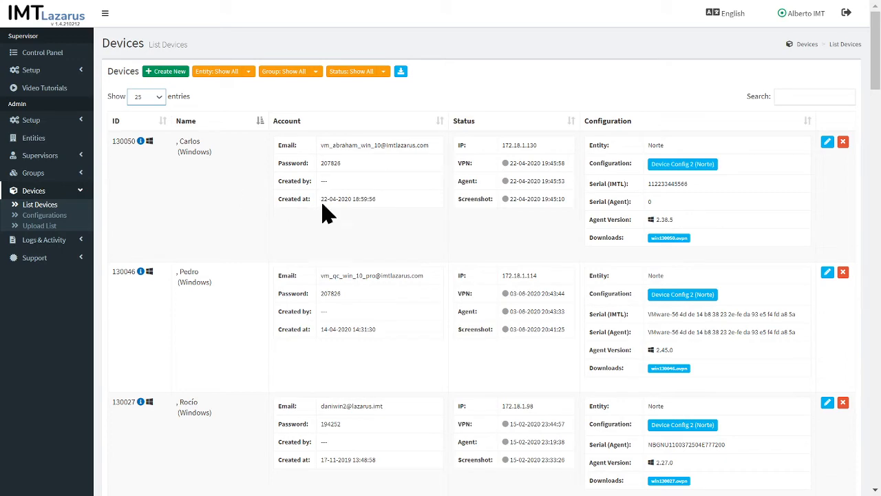
pyautogui.scroll(-9, 327, 215)
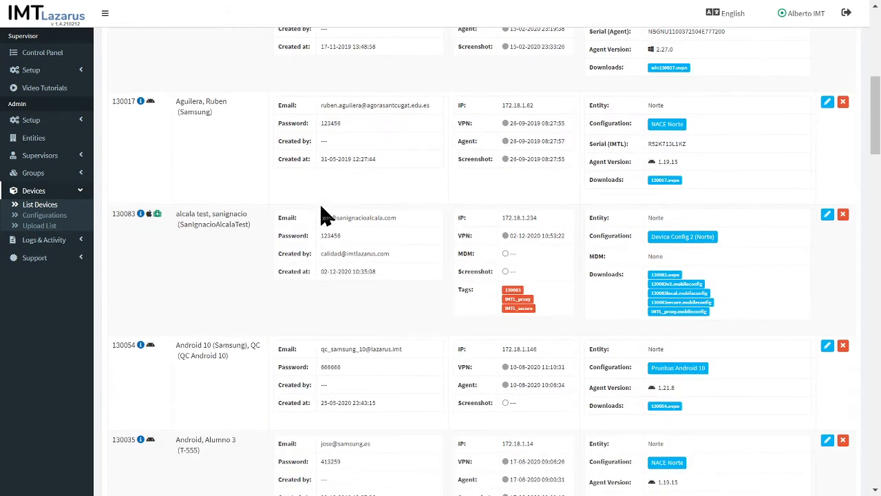
pyautogui.scroll(-10, 327, 215)
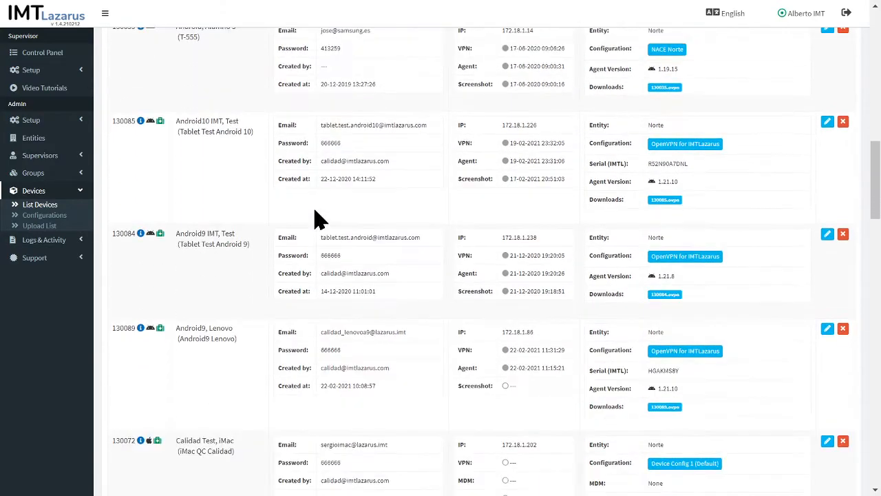
pyautogui.scroll(-10, 310, 222)
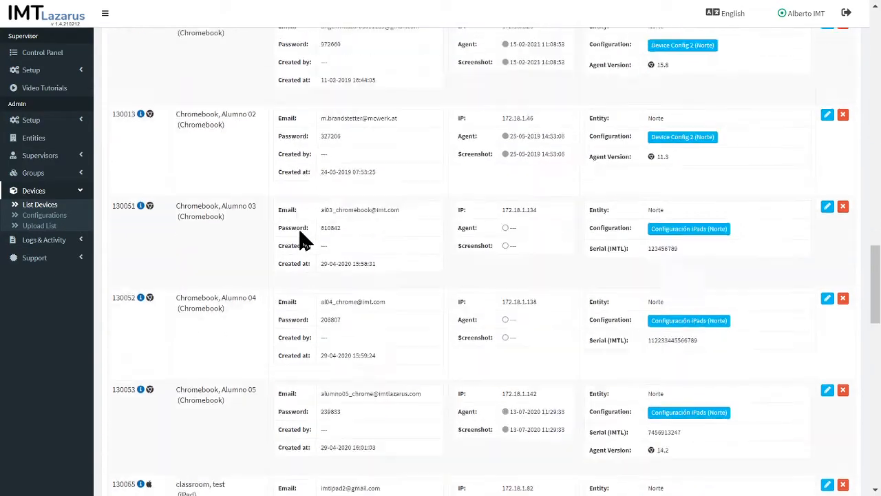
pyautogui.scroll(-10, 303, 241)
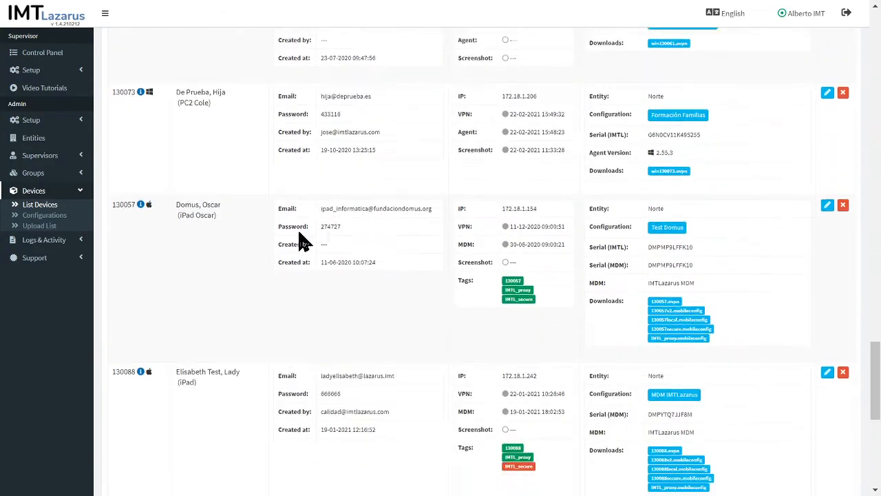
pyautogui.scroll(-3, 299, 241)
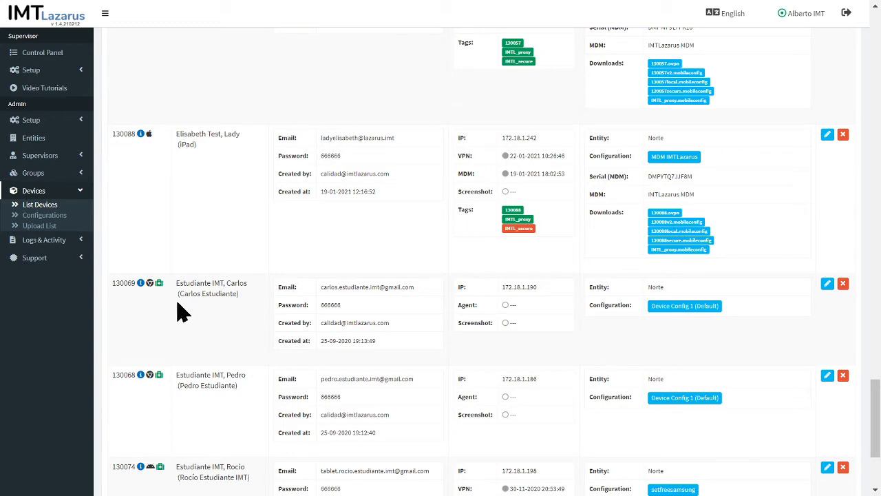
pyautogui.scroll(-1, 246, 304)
pyautogui.scroll(-3, 247, 308)
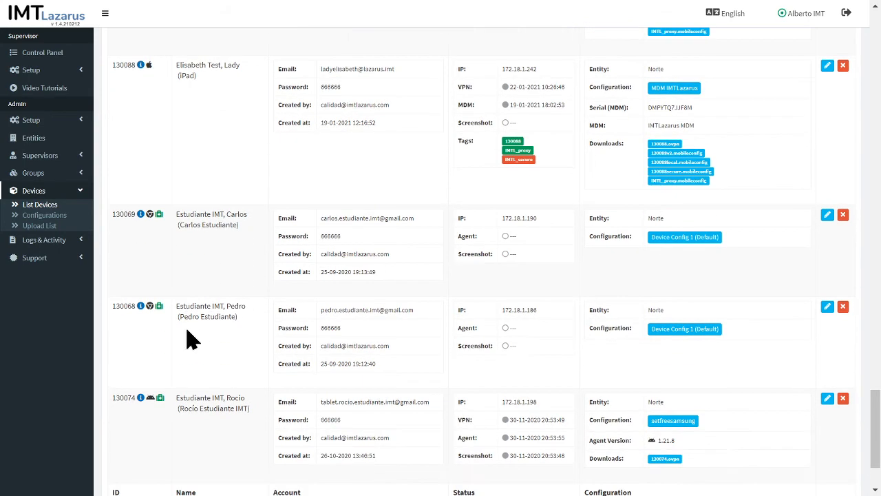
pyautogui.scroll(-3, 250, 335)
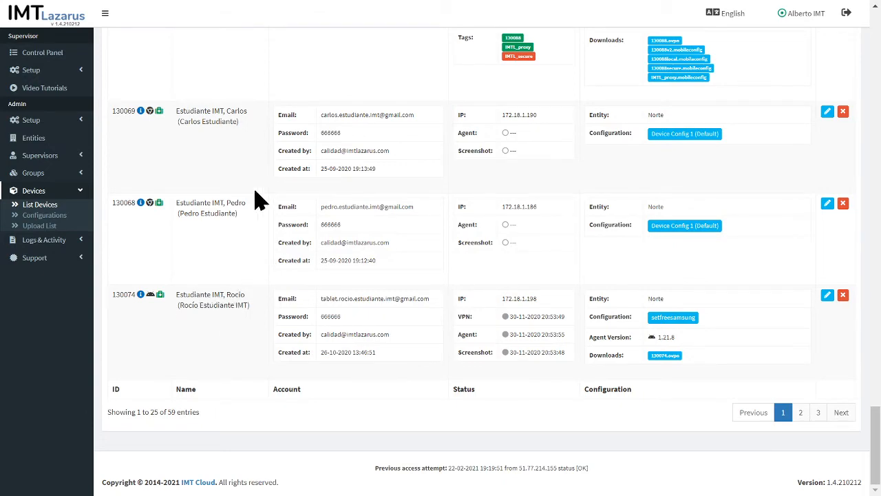
pyautogui.scroll(3, 190, 176)
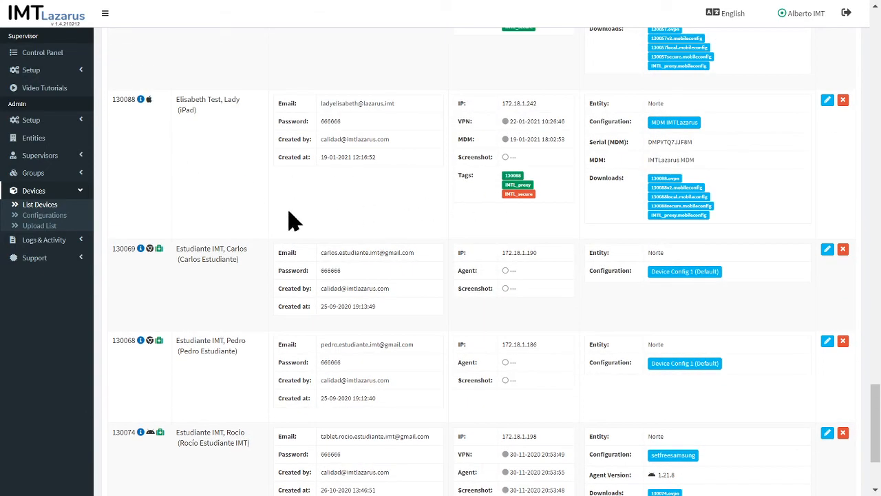
pyautogui.click(46, 60)
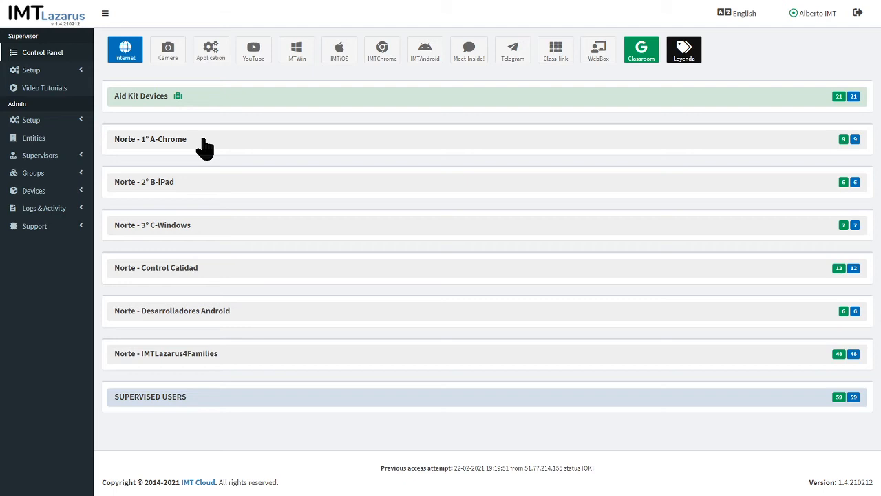
# Expand Norte - 1º A-Chrome, toggle the Estudiante IMT device's selection, then collapse the group.
pyautogui.click(205, 146)
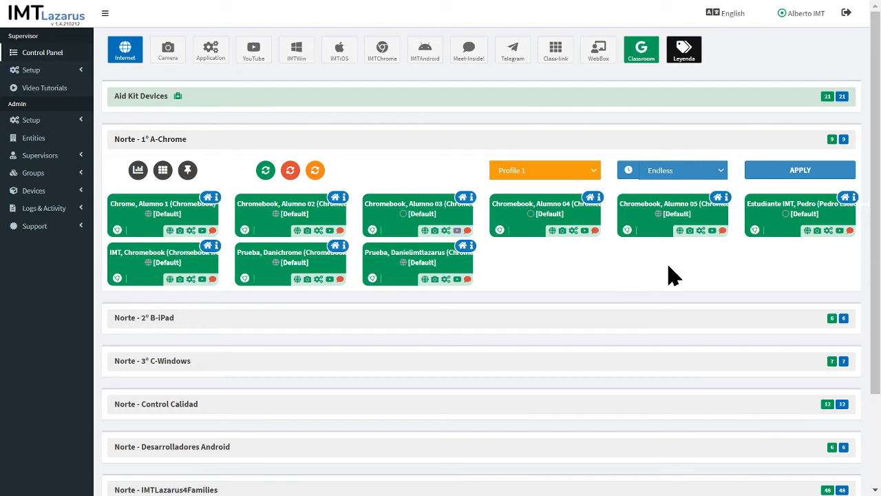
pyautogui.click(760, 219)
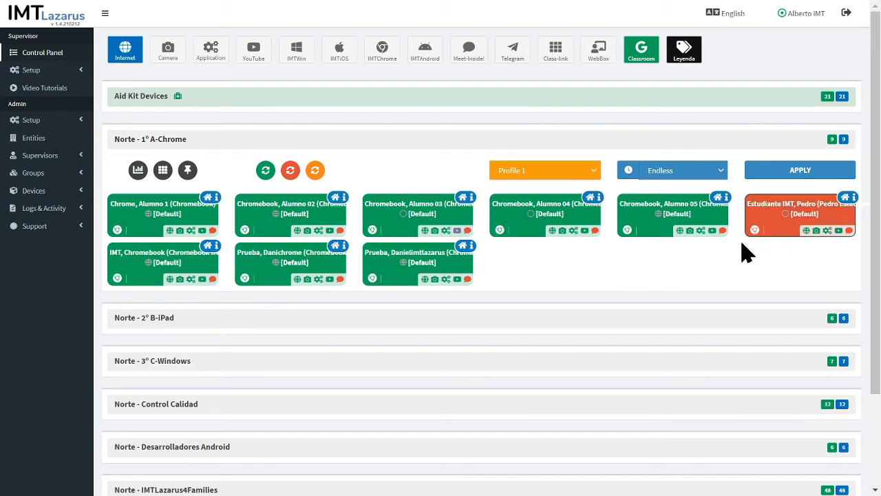
pyautogui.click(766, 227)
pyautogui.click(767, 228)
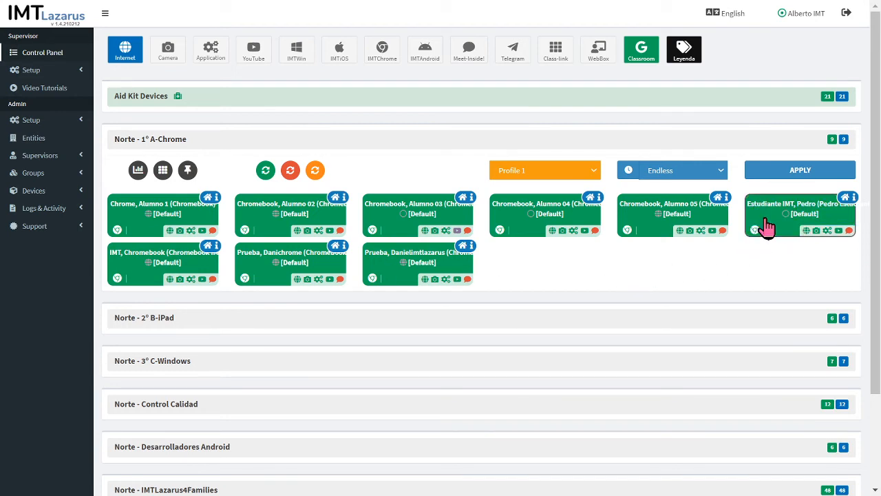
pyautogui.click(167, 146)
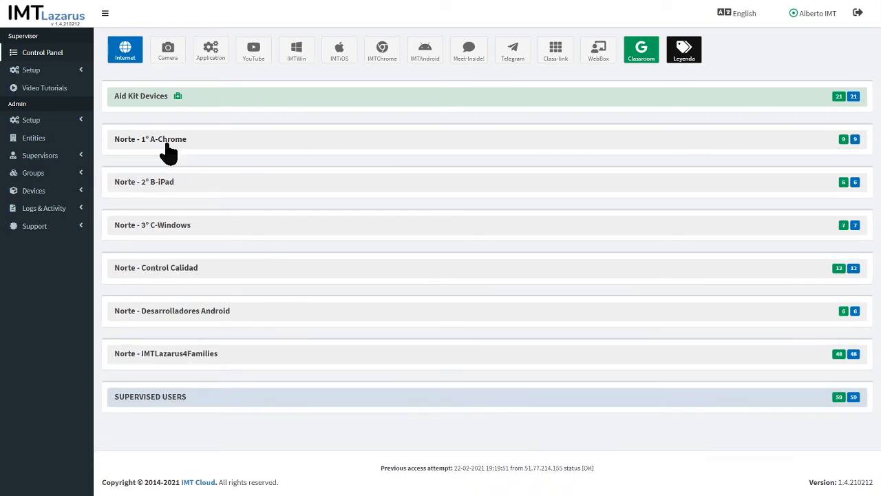
# Expand Norte - 2º B-iPad, select and deselect a student tablet, then collapse the group.
pyautogui.click(184, 187)
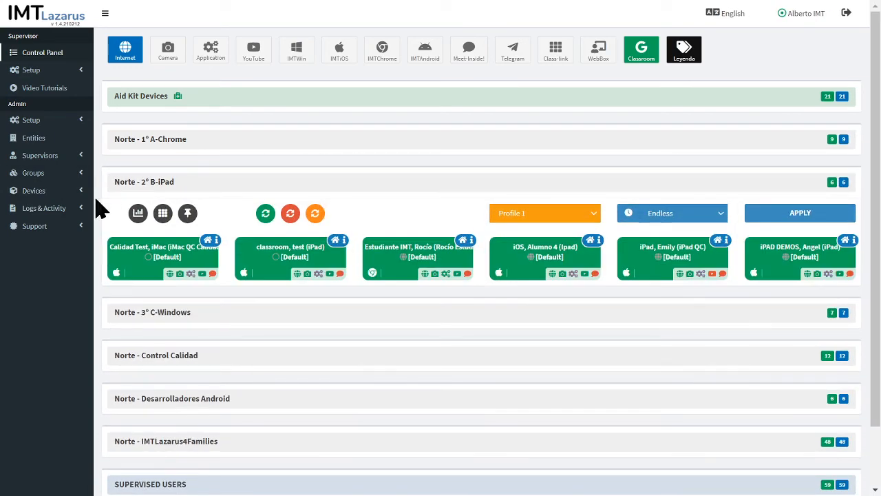
pyautogui.click(399, 270)
pyautogui.click(387, 268)
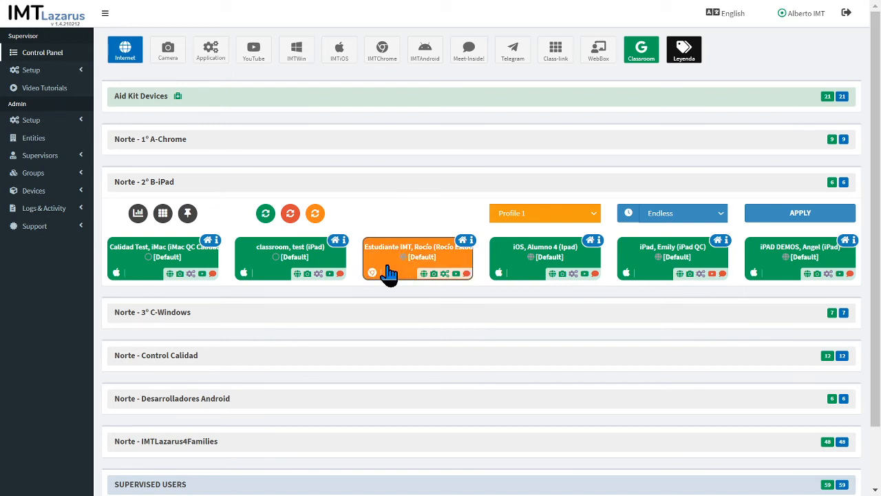
pyautogui.click(388, 271)
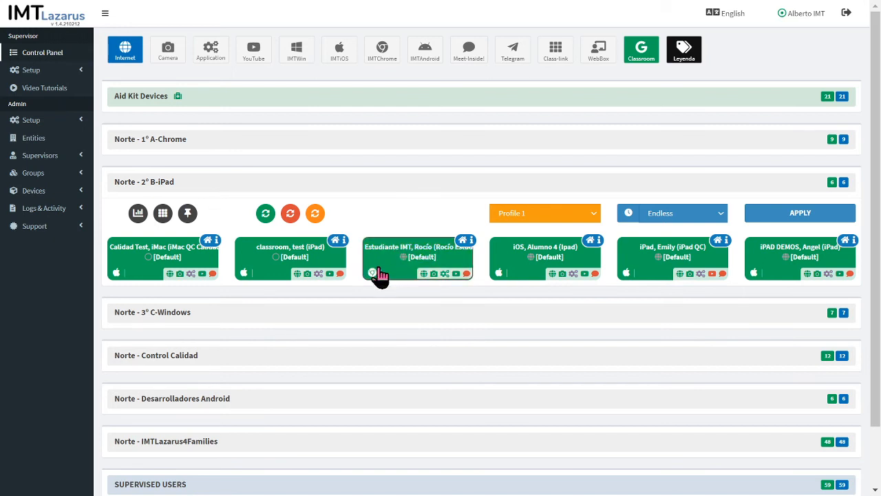
pyautogui.click(174, 196)
# Expand Norte - 3º C-Windows, select and deselect its first student device, then collapse it.
pyautogui.click(172, 229)
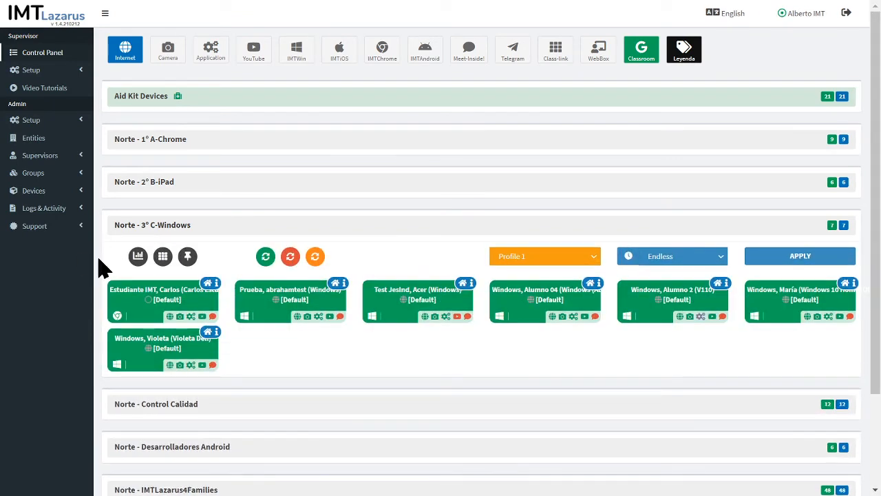
pyautogui.click(138, 310)
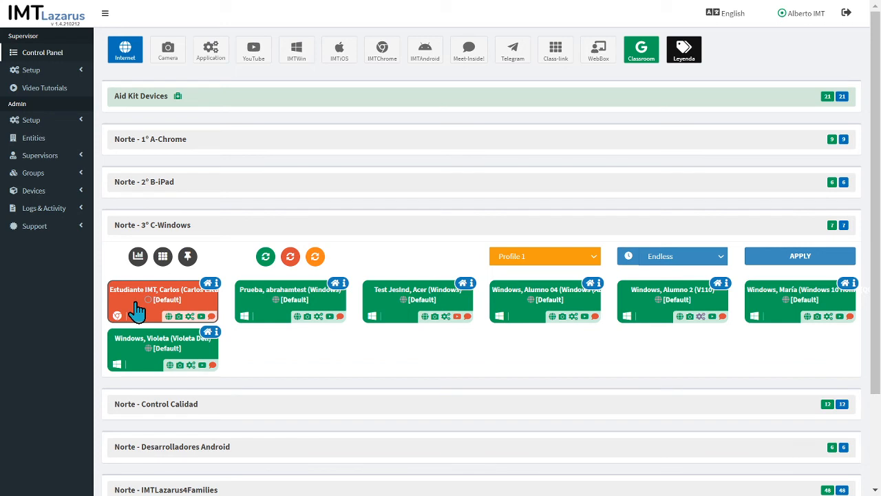
pyautogui.click(137, 309)
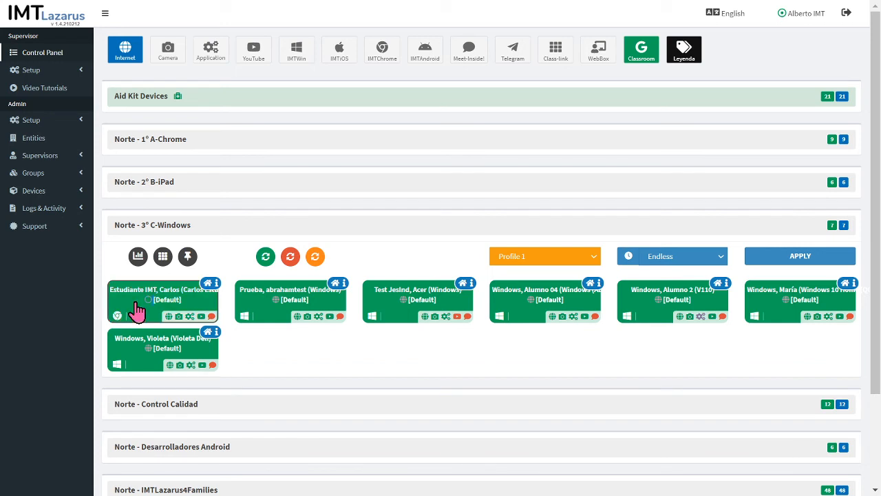
pyautogui.click(192, 231)
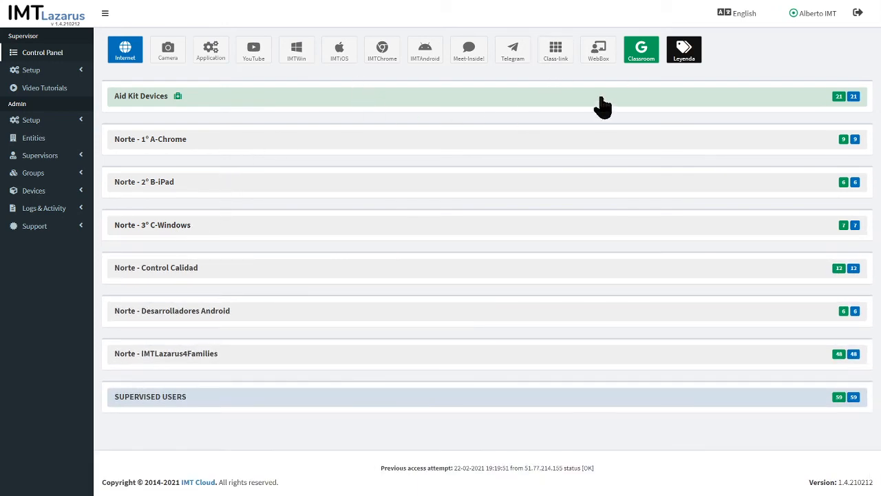
# Start linking a Google account for Classroom groups and pick the work account.
pyautogui.click(643, 64)
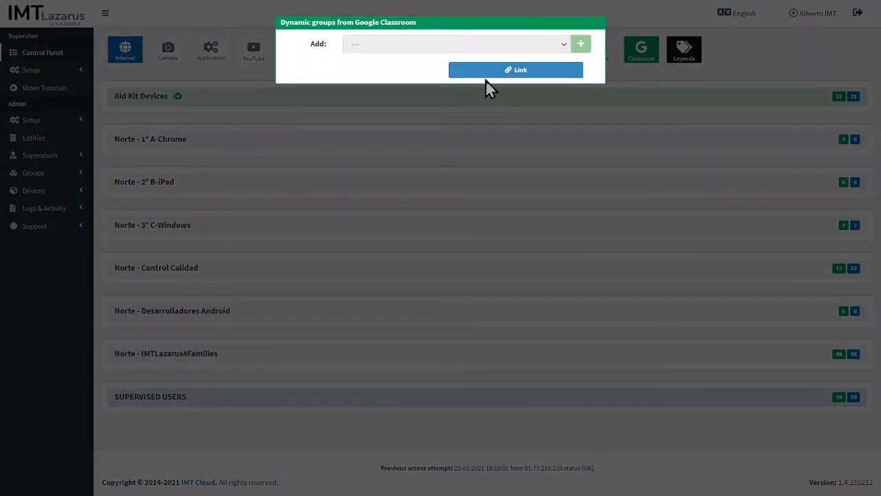
pyautogui.click(534, 76)
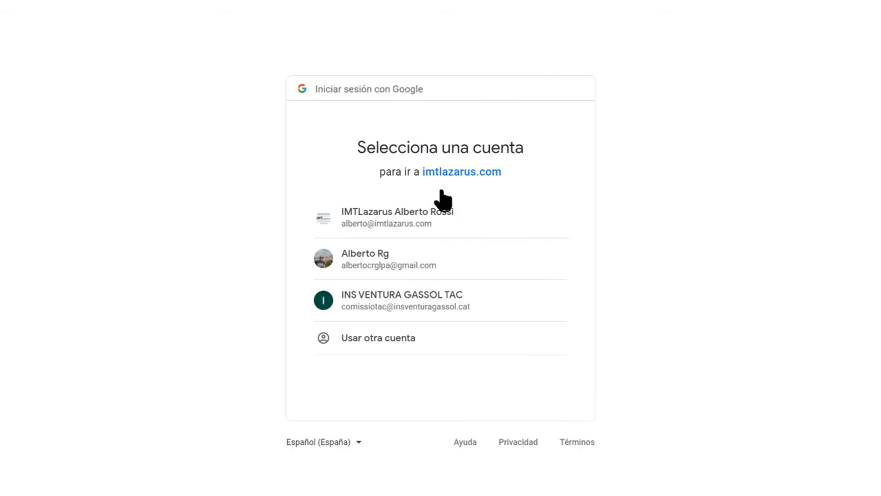
pyautogui.click(415, 224)
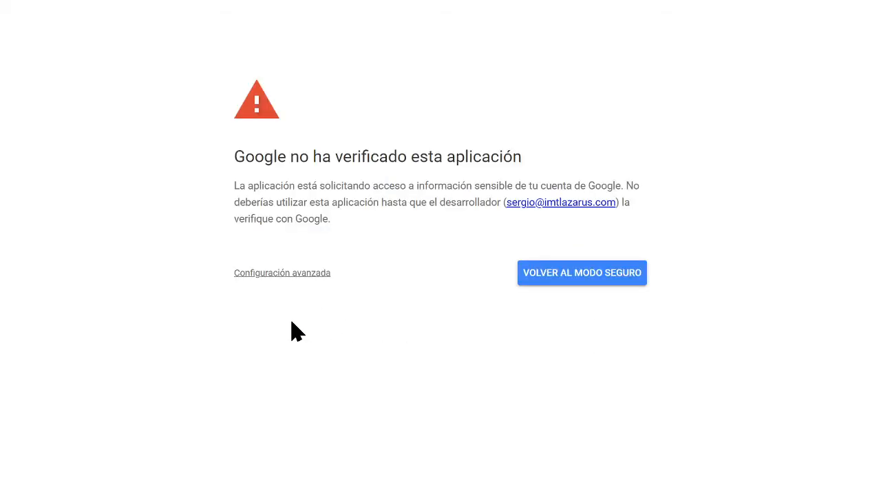
# Bypass the unverified-app warning and allow imtlazarus.com access to Classroom data.
pyautogui.click(287, 274)
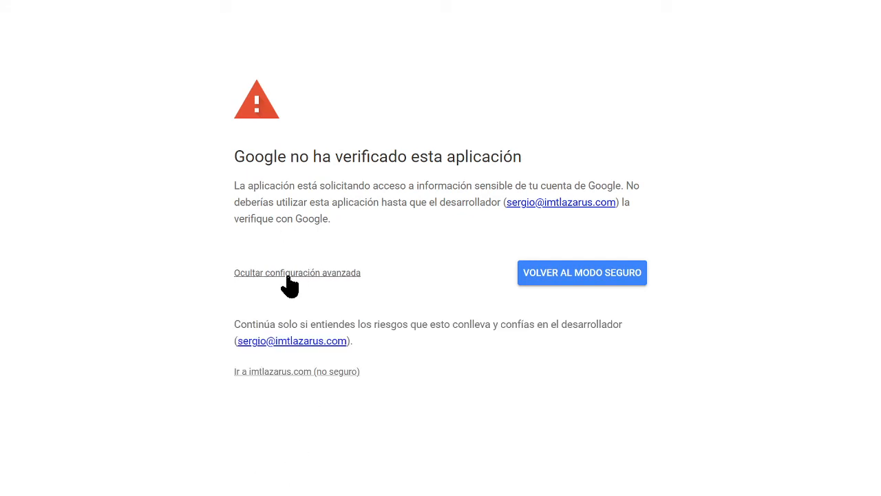
pyautogui.click(276, 372)
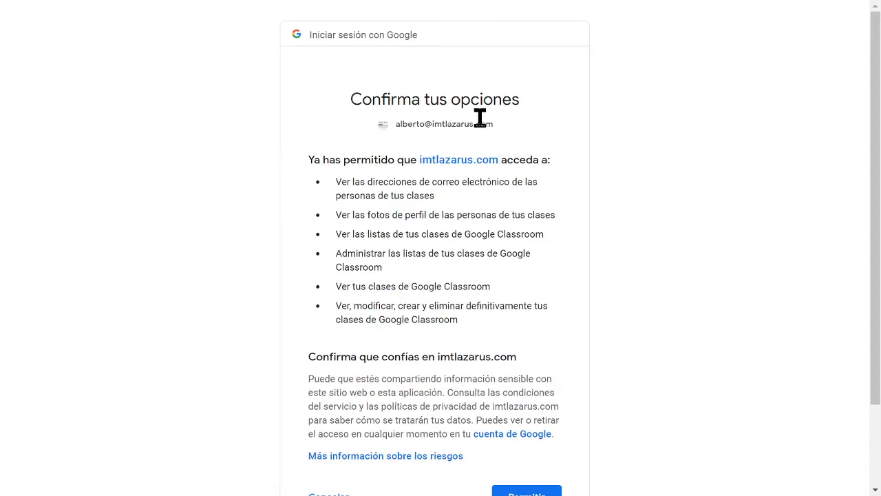
pyautogui.scroll(-2, 466, 303)
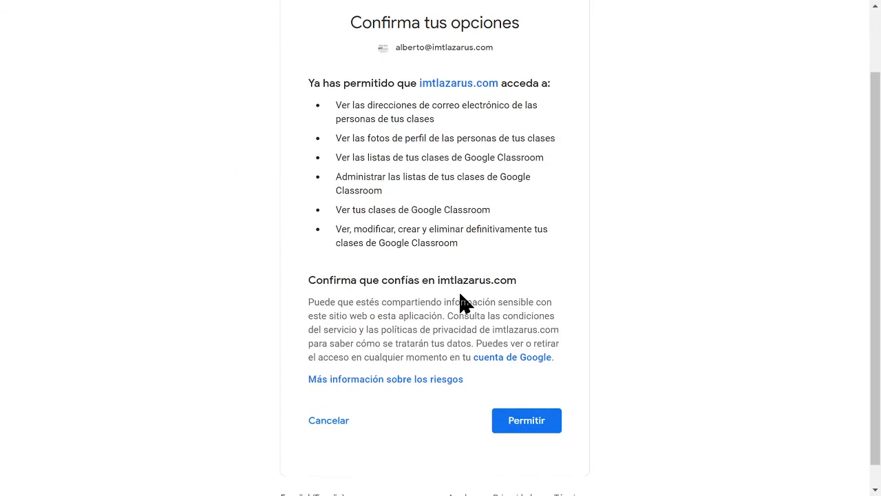
pyautogui.click(533, 402)
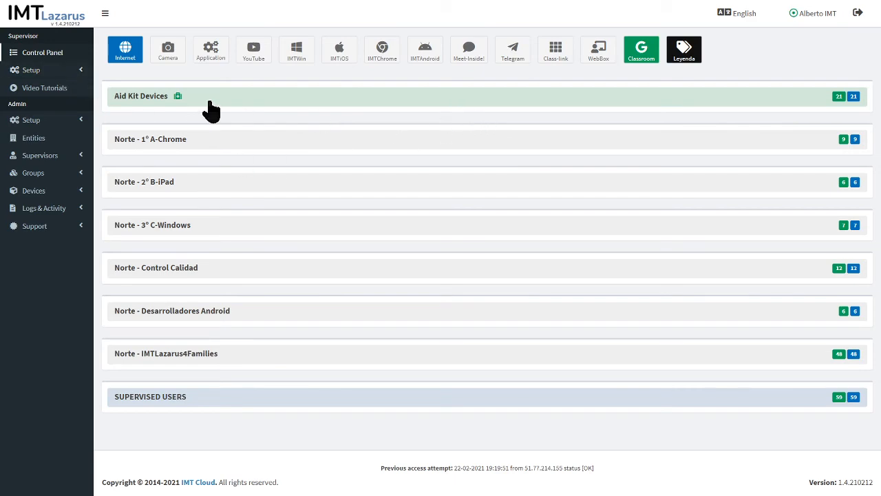
# Pick English Level 1 from the Classroom groups list and add it to the Control Panel.
pyautogui.click(642, 52)
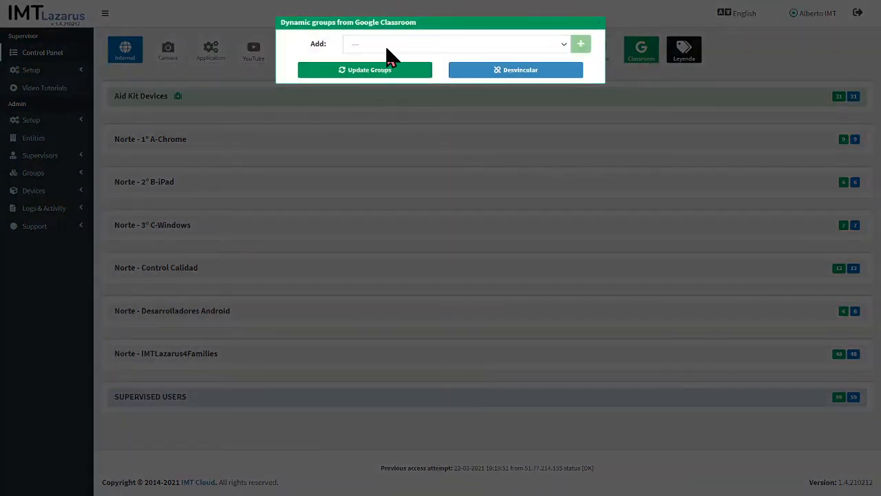
pyautogui.click(379, 41)
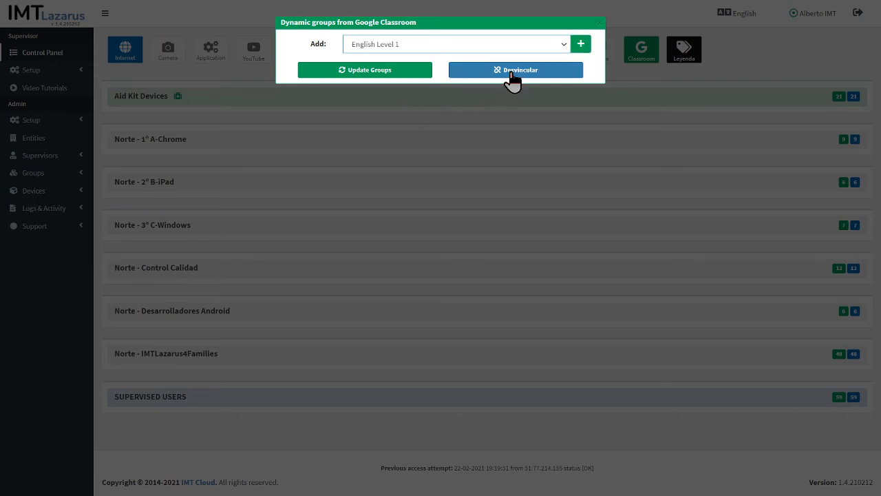
pyautogui.click(580, 47)
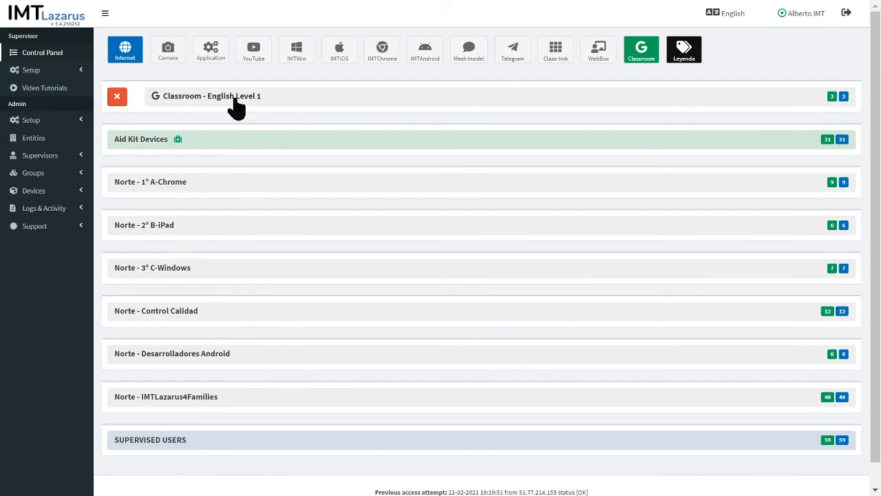
# Expand Classroom - English Level 1 to show its three student devices, then reopen the Classroom groups settings.
pyautogui.click(291, 100)
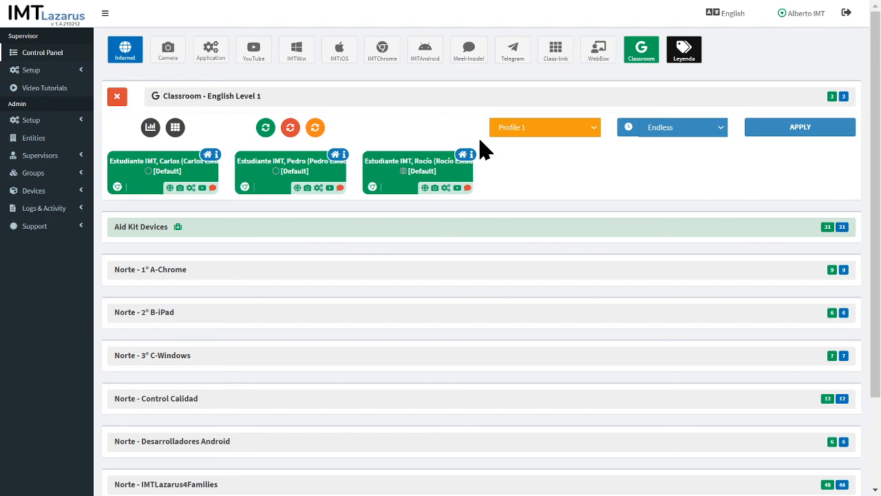
pyautogui.click(647, 54)
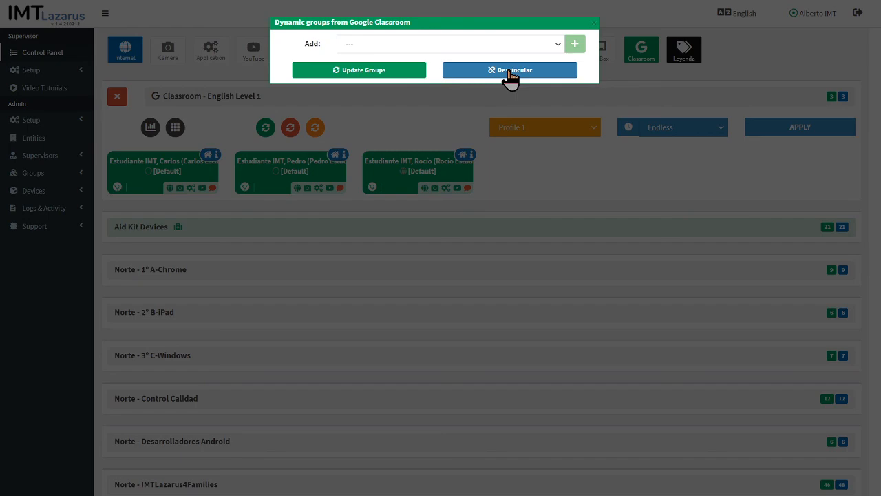
# Dismiss the Dynamic groups from Google Classroom dialog.
pyautogui.click(443, 136)
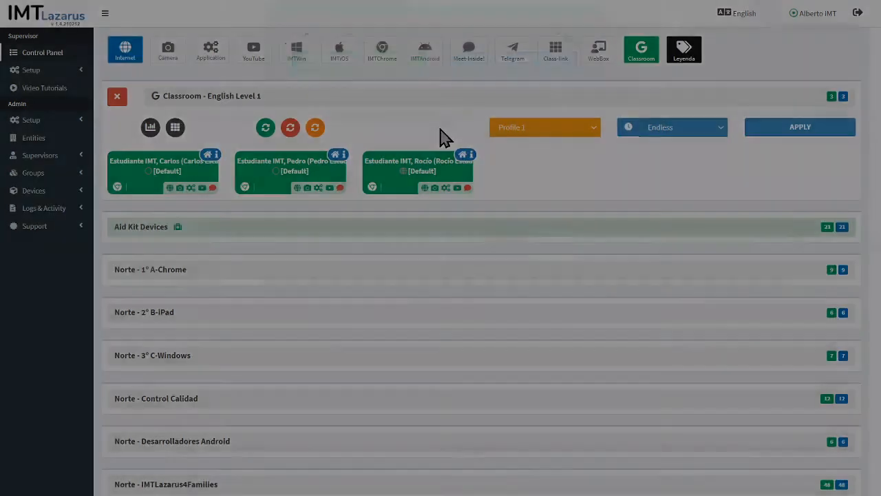